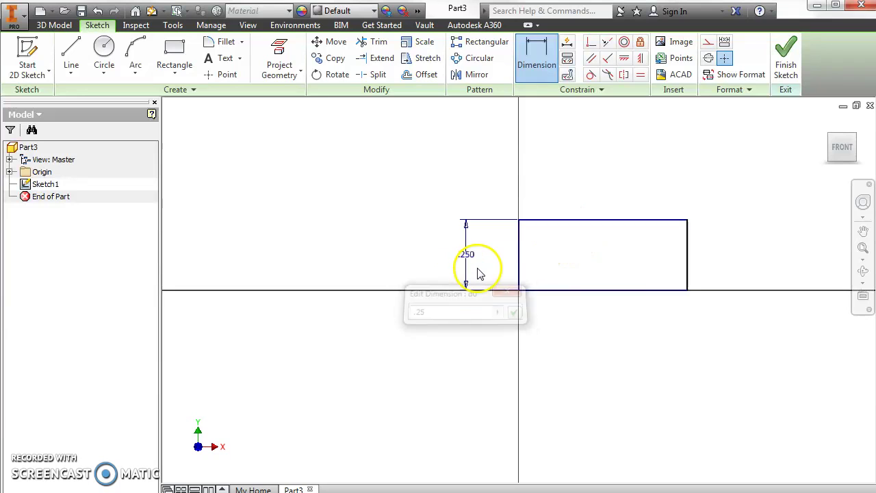
# Step: Widen the rectangle by moving its right vertical edge farther from the origin
pyautogui.click(688, 256)
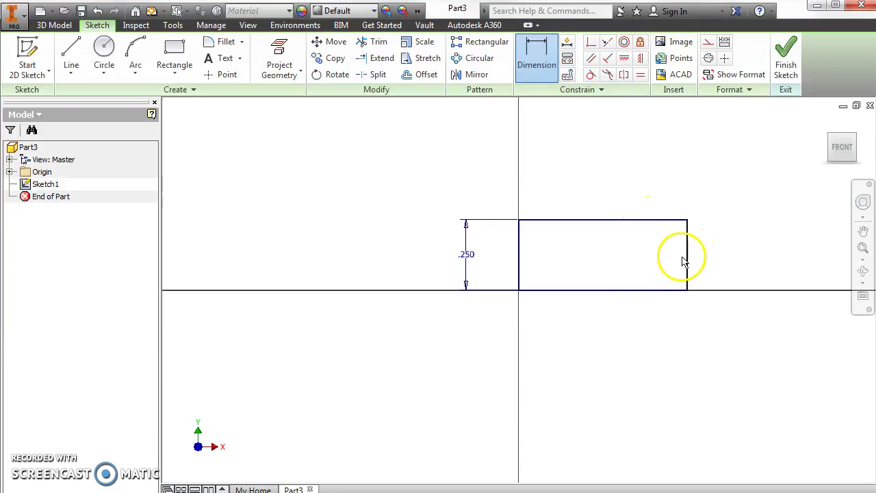
pyautogui.press('Escape')
pyautogui.moveTo(686, 255)
pyautogui.mouseDown()
pyautogui.moveTo(656, 274)
pyautogui.moveTo(619, 268)
pyautogui.moveTo(675, 251)
pyautogui.mouseUp()
pyautogui.click(621, 323)
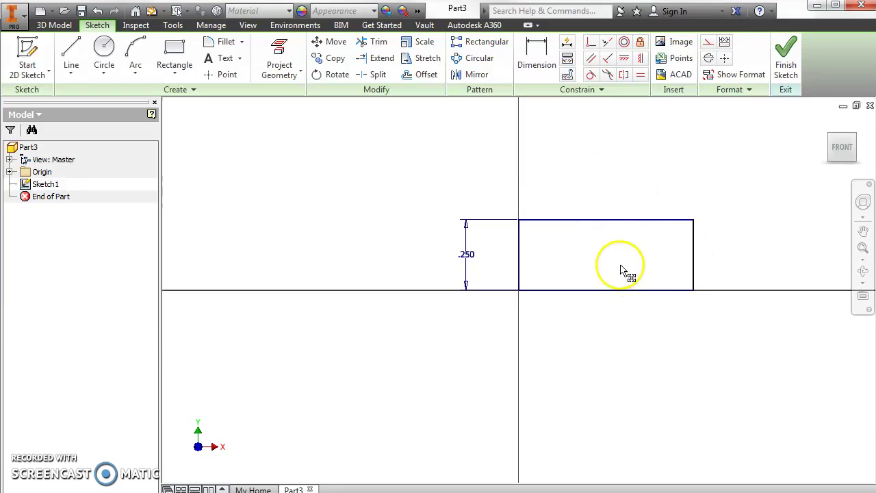
pyautogui.click(608, 218)
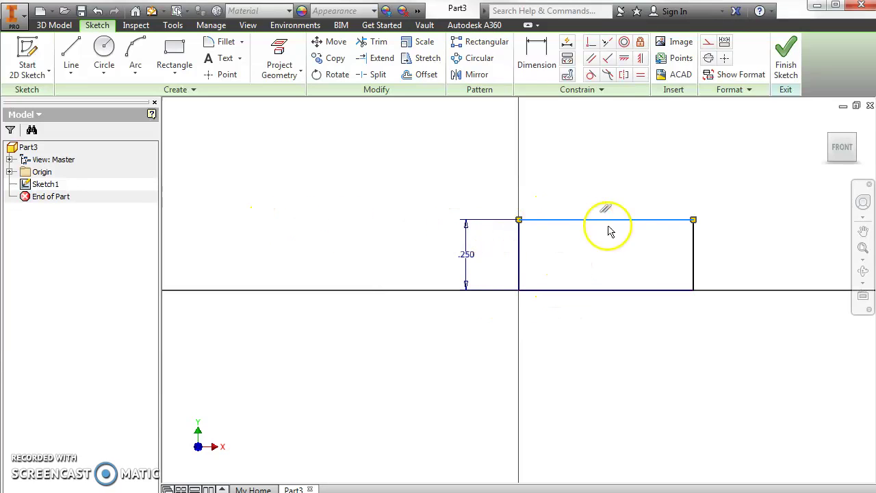
pyautogui.moveTo(694, 254); pyautogui.dragTo(733, 267)
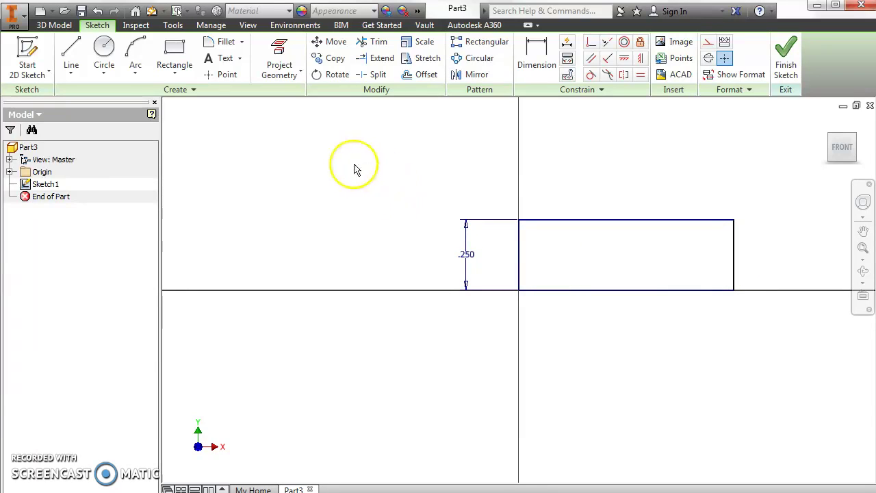
# Step: Delete the whole rectangle together with its height dimension
pyautogui.moveTo(340, 136)
pyautogui.mouseDown()
pyautogui.moveTo(543, 278)
pyautogui.moveTo(812, 362)
pyautogui.moveTo(804, 387)
pyautogui.mouseUp()
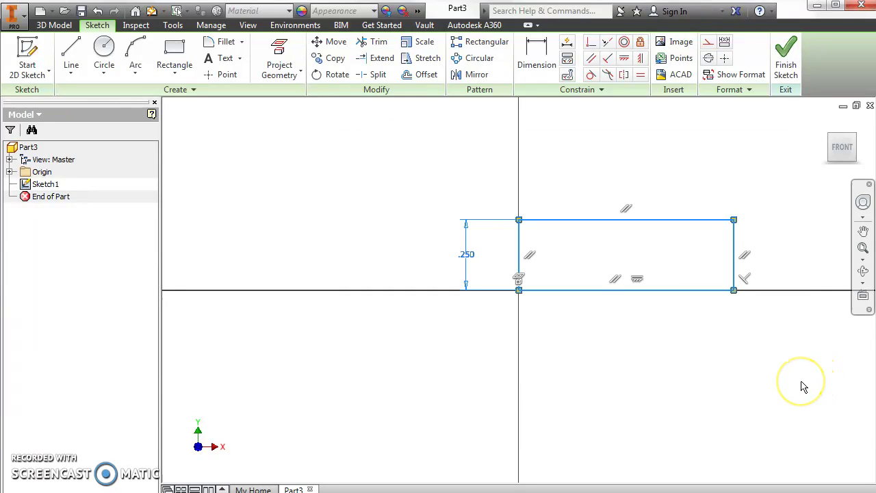
pyautogui.press('Delete')
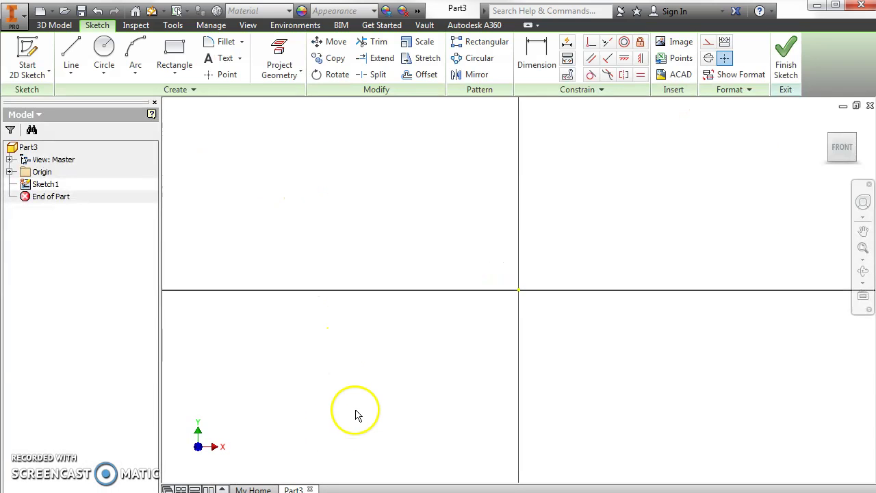
# Step: Sketch two separate slanted lines crossing the horizontal axis left of the origin, leaning toward each other at their upper ends
pyautogui.click(71, 58)
pyautogui.click(262, 370)
pyautogui.click(341, 205)
pyautogui.press('Escape')
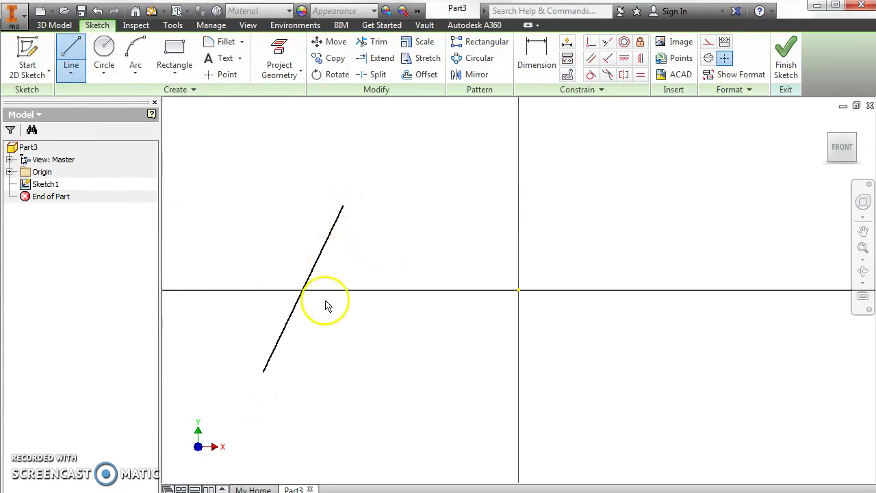
pyautogui.press('Escape')
pyautogui.click(71, 58)
pyautogui.click(452, 374)
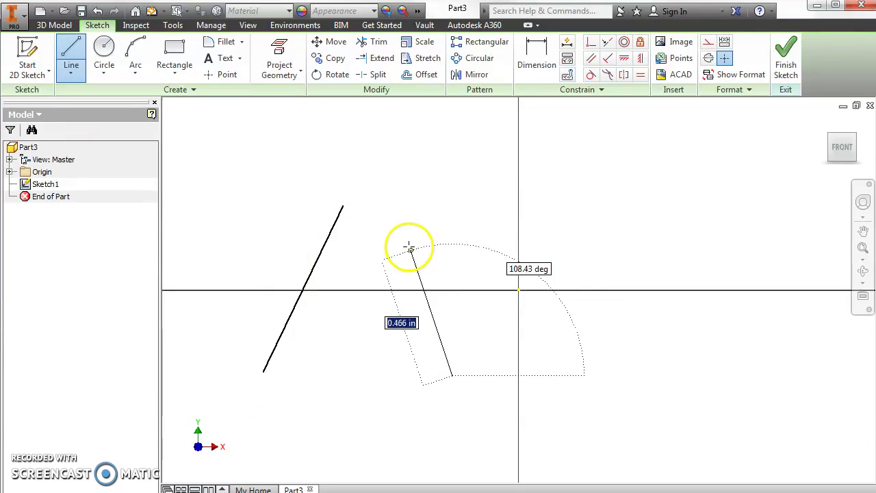
pyautogui.click(405, 240)
pyautogui.press('Escape')
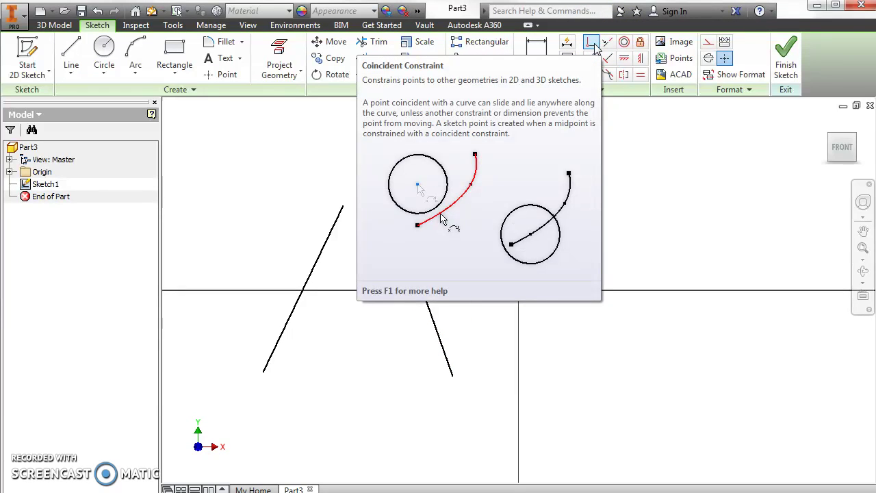
# Step: Apply a coincident constraint joining the right line's upper endpoint to the left line's upper endpoint
pyautogui.click(593, 43)
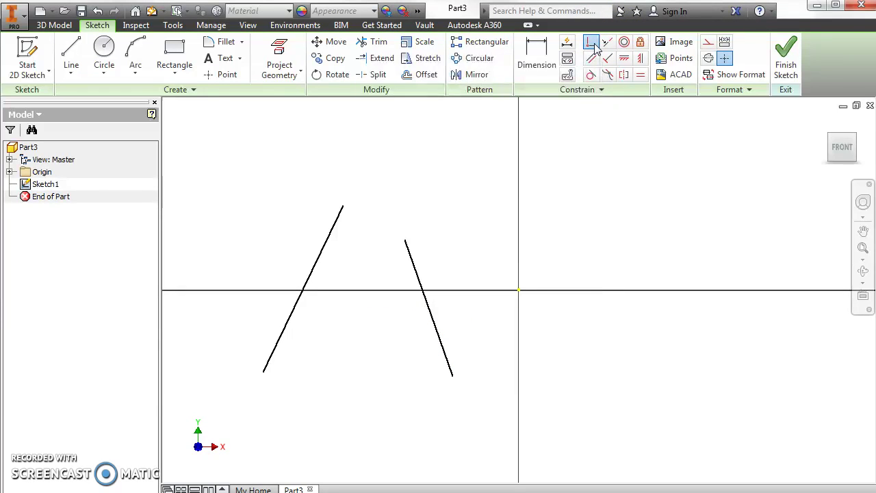
pyautogui.click(404, 241)
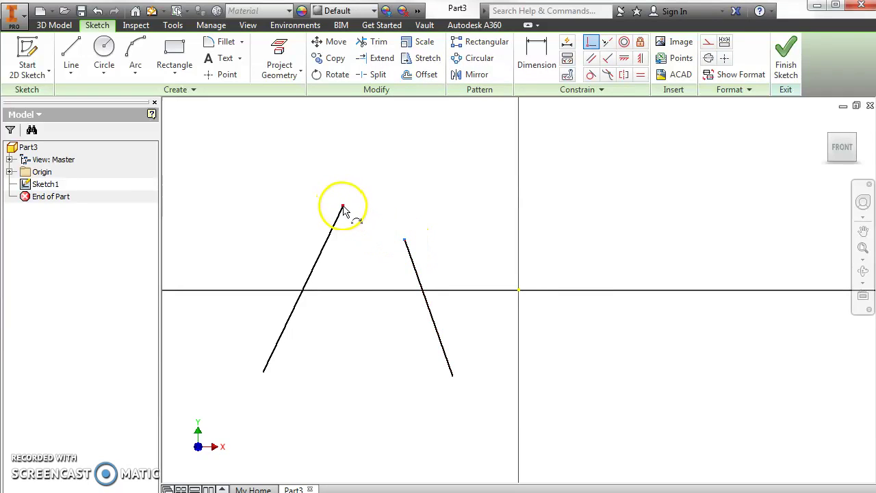
pyautogui.click(343, 206)
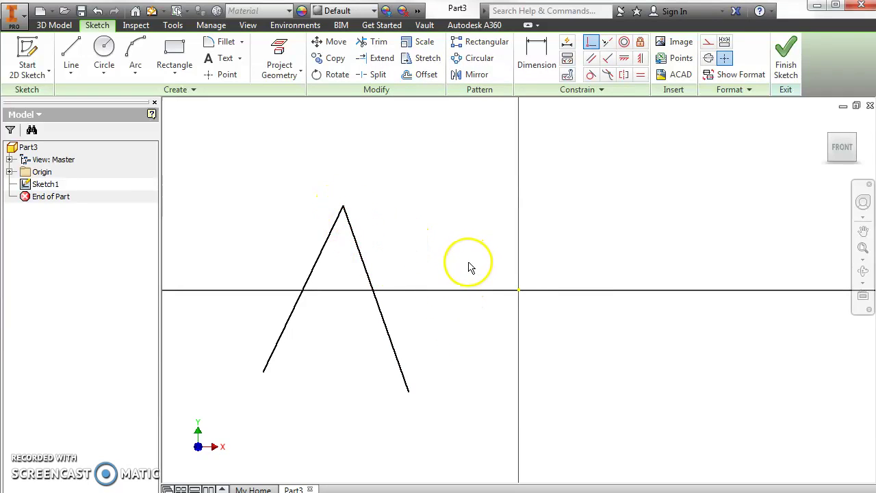
# Step: Reposition the right line's lower endpoint and the shared upper corner to test the coincident joint
pyautogui.moveTo(404, 389)
pyautogui.mouseDown()
pyautogui.moveTo(474, 317)
pyautogui.moveTo(436, 360)
pyautogui.mouseUp()
pyautogui.moveTo(369, 162)
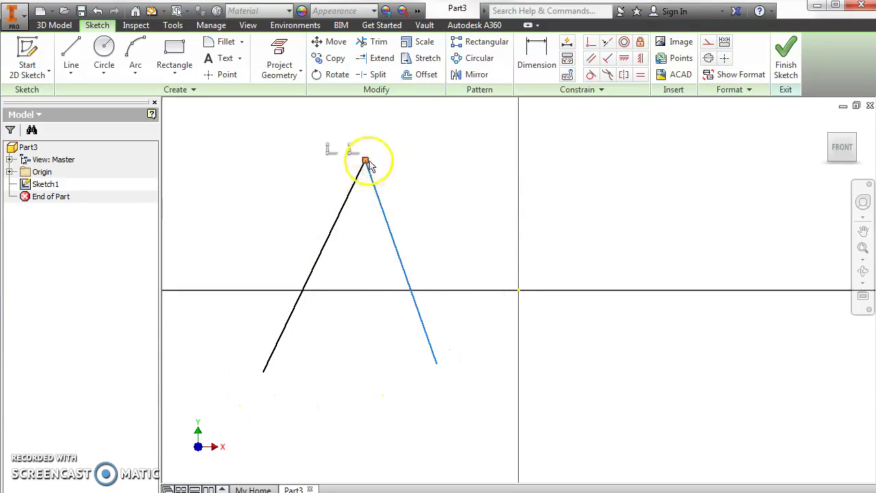
pyautogui.click(386, 164)
pyautogui.moveTo(364, 165)
pyautogui.mouseDown()
pyautogui.moveTo(297, 156)
pyautogui.moveTo(282, 176)
pyautogui.mouseUp()
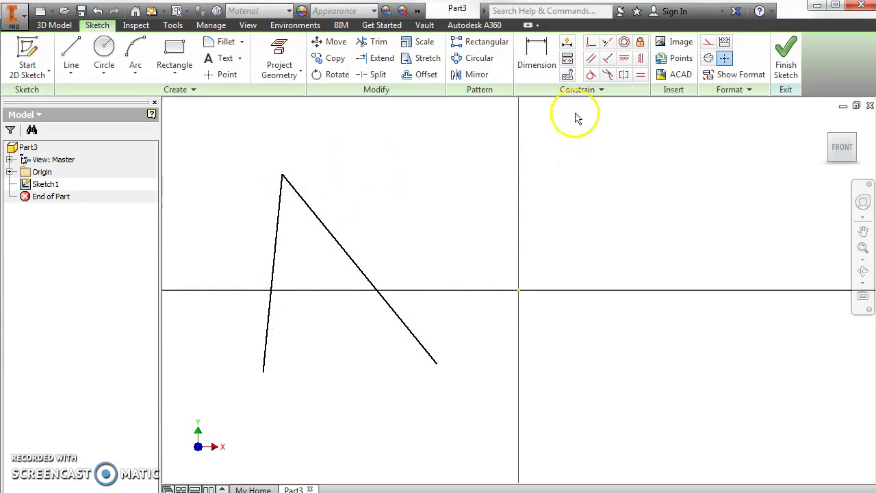
# Step: Add a 45-degree angle dimension between the two joined lines, and remove that dimension again
pyautogui.click(537, 60)
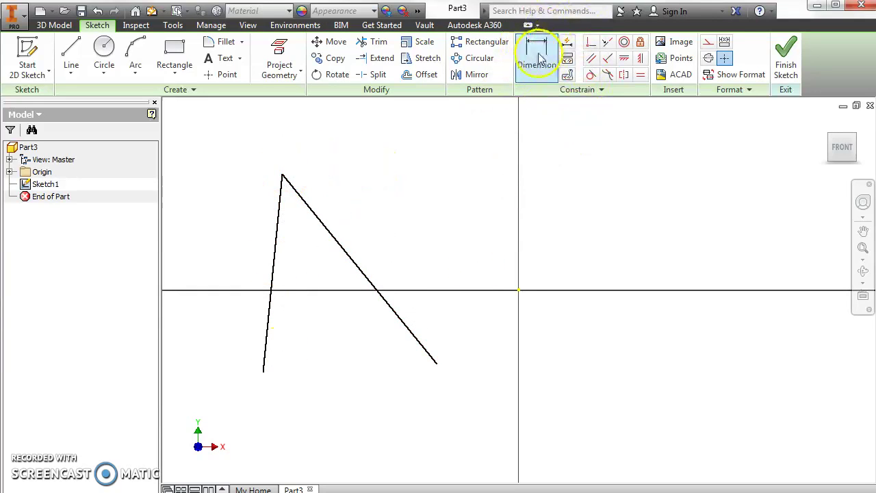
pyautogui.click(344, 251)
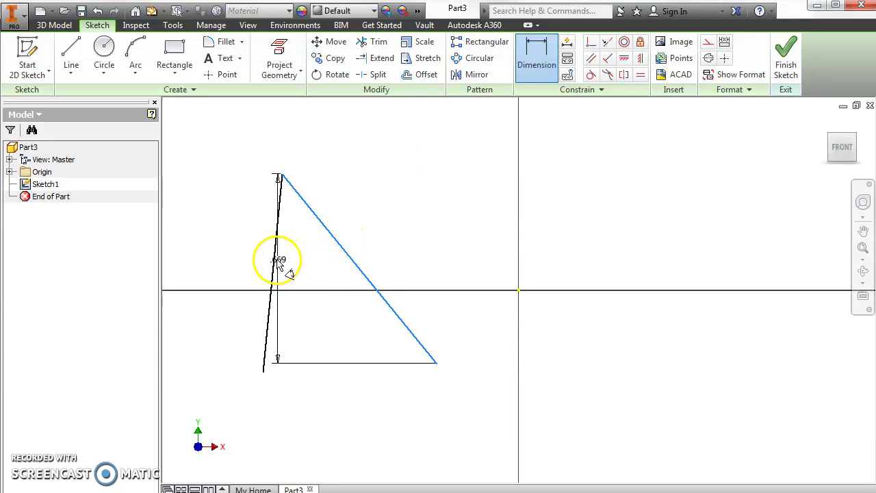
pyautogui.click(275, 267)
pyautogui.click(346, 336)
pyautogui.write('45')
pyautogui.press('Return')
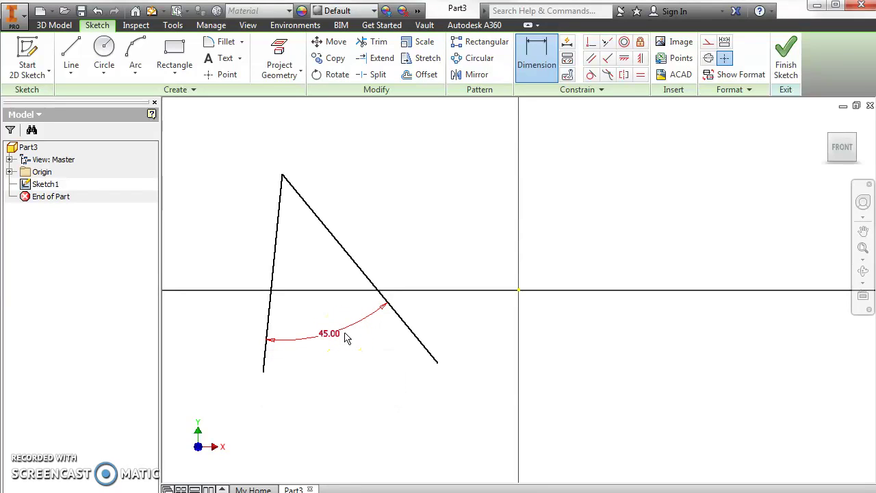
pyautogui.press('Escape')
pyautogui.click(322, 334)
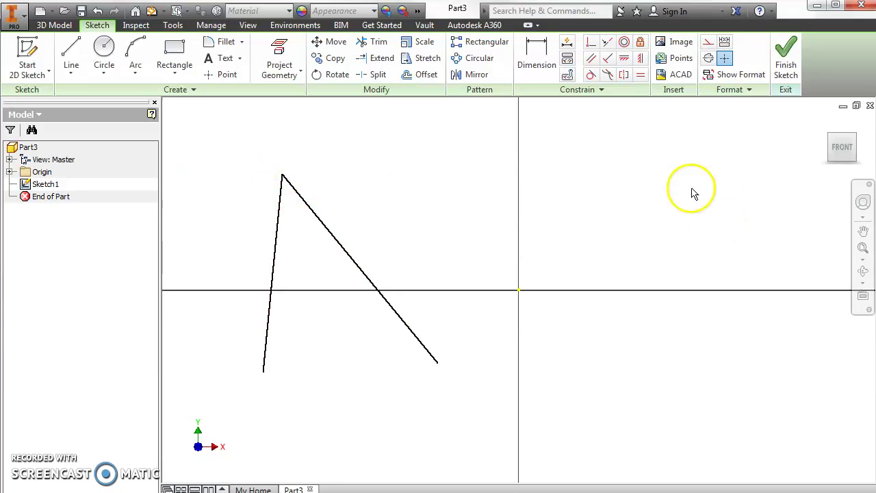
# Step: Apply a perpendicular constraint between the two joined lines
pyautogui.click(607, 60)
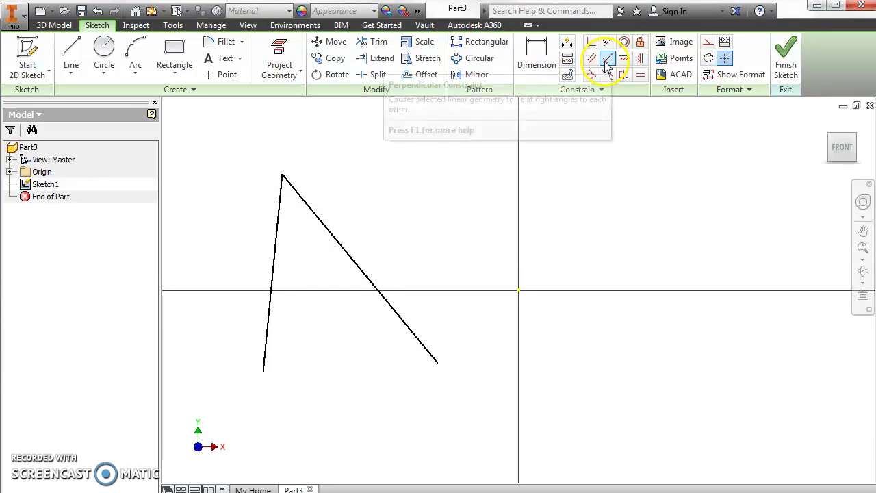
pyautogui.click(330, 237)
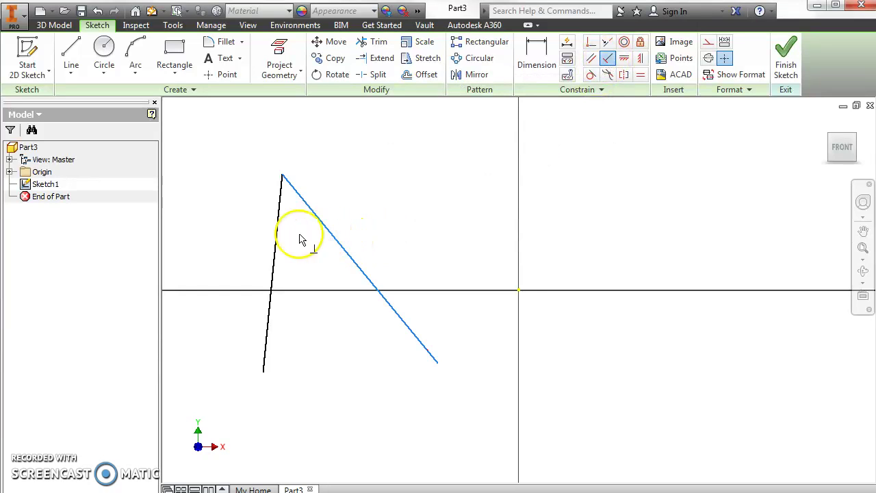
pyautogui.click(278, 239)
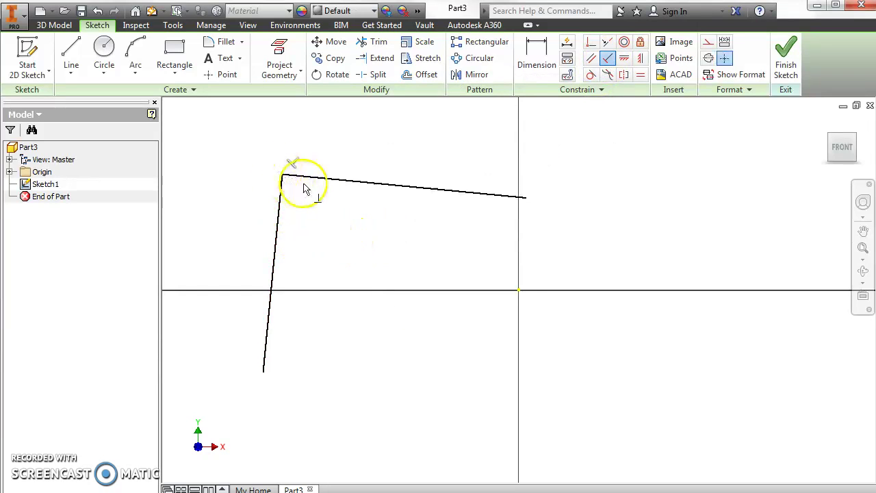
pyautogui.press('Escape')
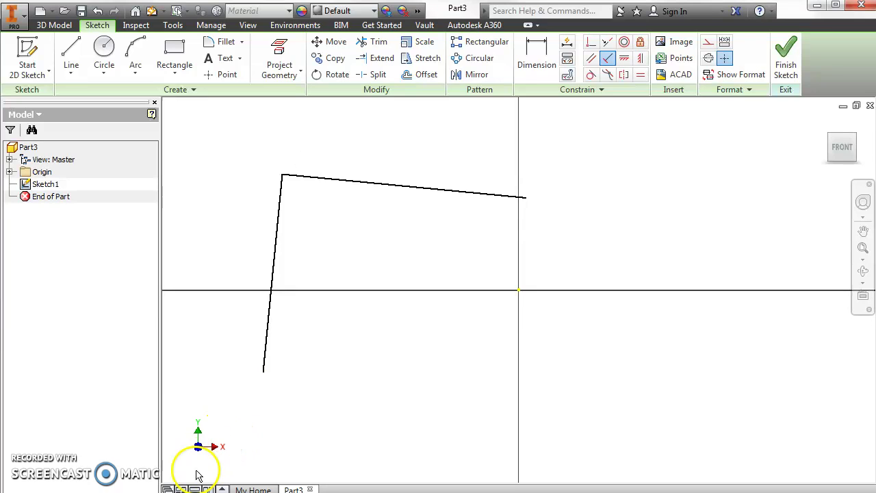
# Step: Reposition the lower endpoint and shared corner of the perpendicular lines, and delete both lines
pyautogui.moveTo(263, 363); pyautogui.dragTo(335, 379)
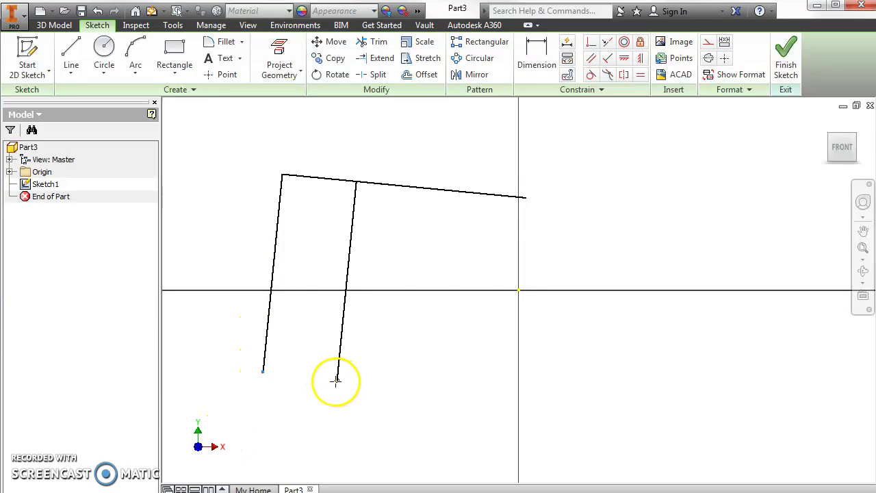
pyautogui.moveTo(355, 185)
pyautogui.mouseDown()
pyautogui.moveTo(295, 210)
pyautogui.moveTo(282, 233)
pyautogui.mouseUp()
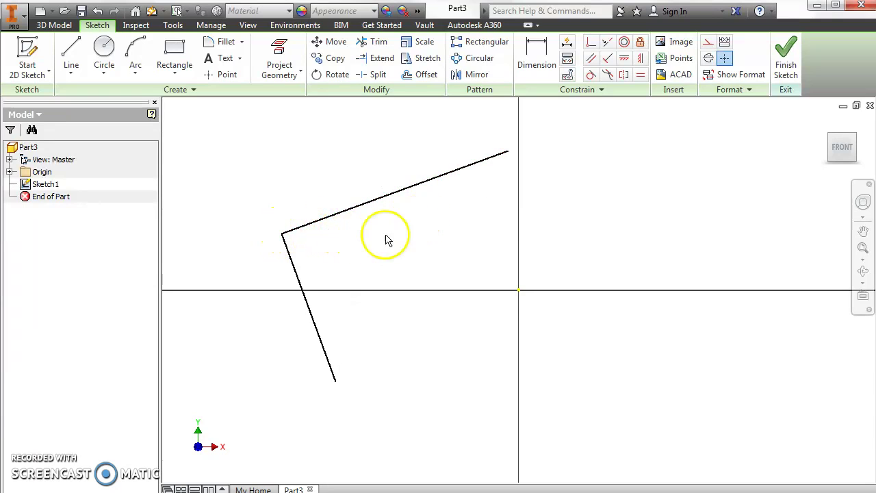
pyautogui.moveTo(198, 112)
pyautogui.mouseDown()
pyautogui.moveTo(227, 151)
pyautogui.moveTo(557, 400)
pyautogui.moveTo(597, 451)
pyautogui.mouseUp()
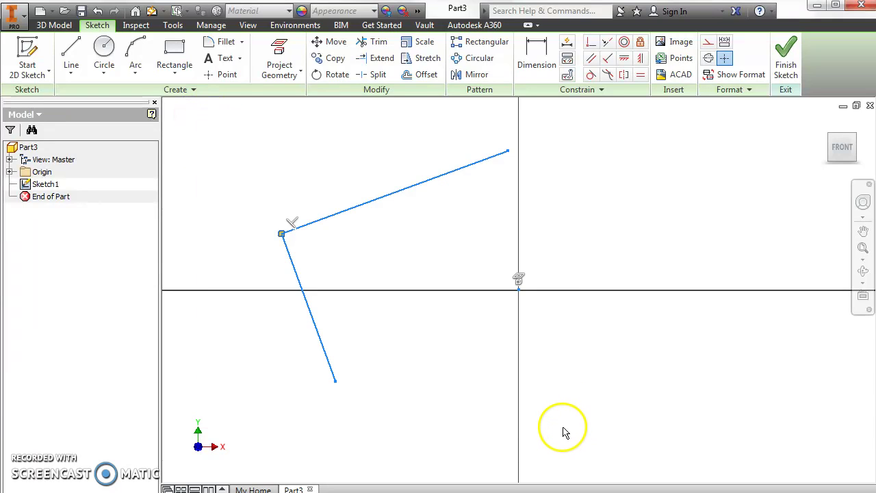
pyautogui.press('Delete')
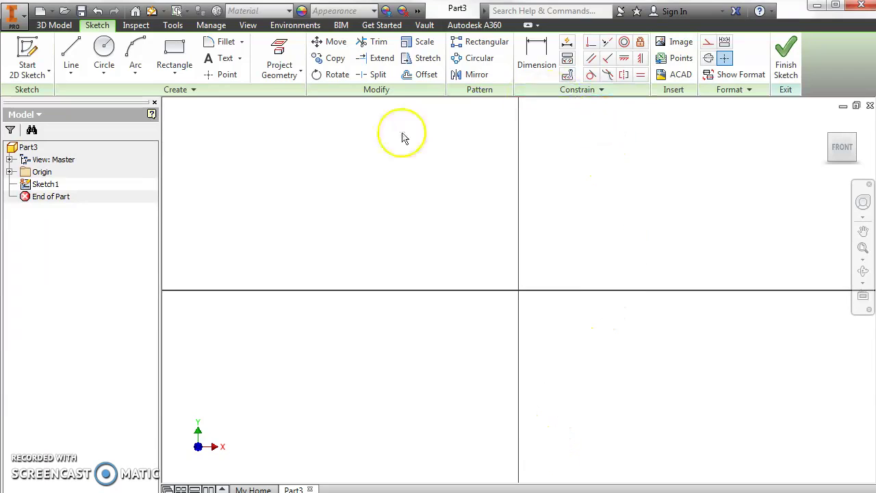
# Step: Sketch two separate, similar-sized circles side by side, one left of the vertical axis and one crossing it
pyautogui.click(104, 46)
pyautogui.click(301, 264)
pyautogui.click(367, 330)
pyautogui.click(581, 271)
pyautogui.click(635, 349)
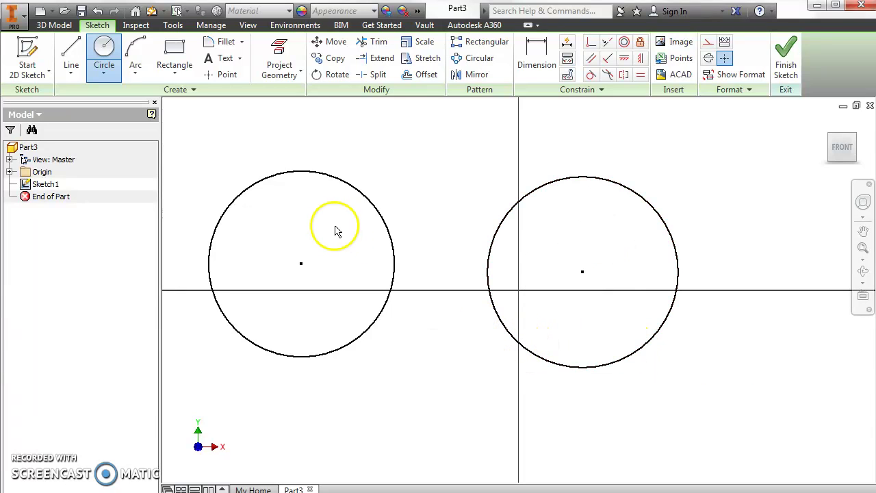
# Step: Sketch two slightly slanted lines spanning both circles, one above them and one below, without touching either circle
pyautogui.click(72, 56)
pyautogui.click(286, 144)
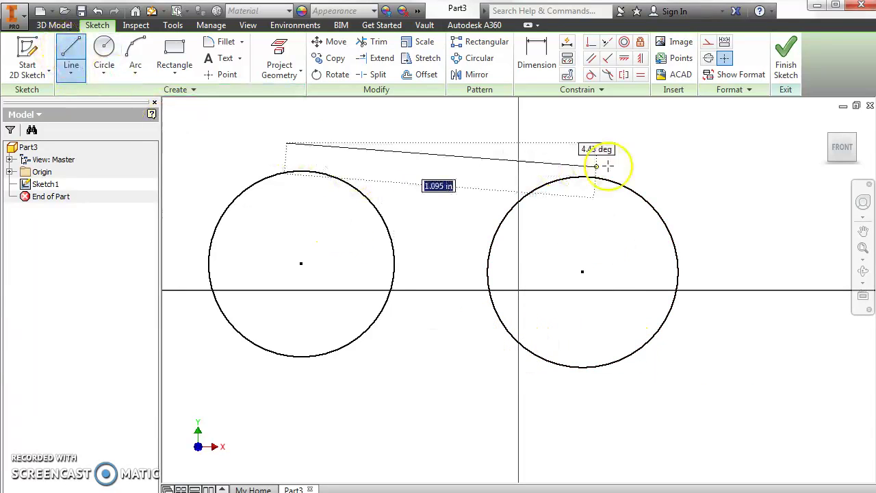
pyautogui.click(702, 166)
pyautogui.press('Escape')
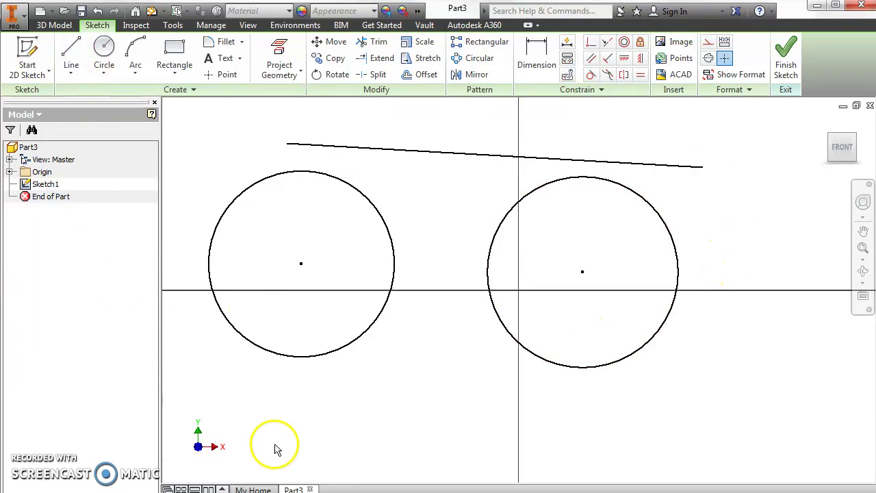
pyautogui.click(72, 54)
pyautogui.click(246, 425)
pyautogui.click(724, 378)
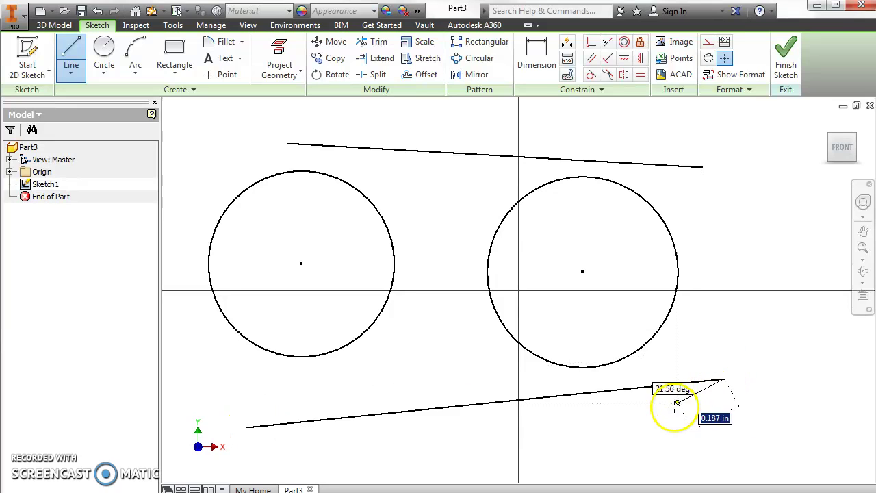
pyautogui.press('Escape')
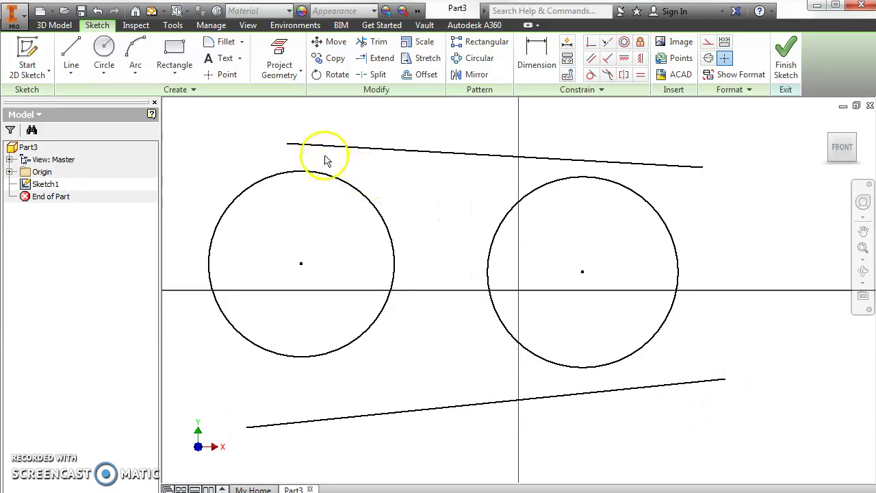
# Step: Enlarge the left circle, and apply tangent constraints between the upper line and both circles
pyautogui.moveTo(391, 233); pyautogui.dragTo(411, 233)
pyautogui.click(401, 228)
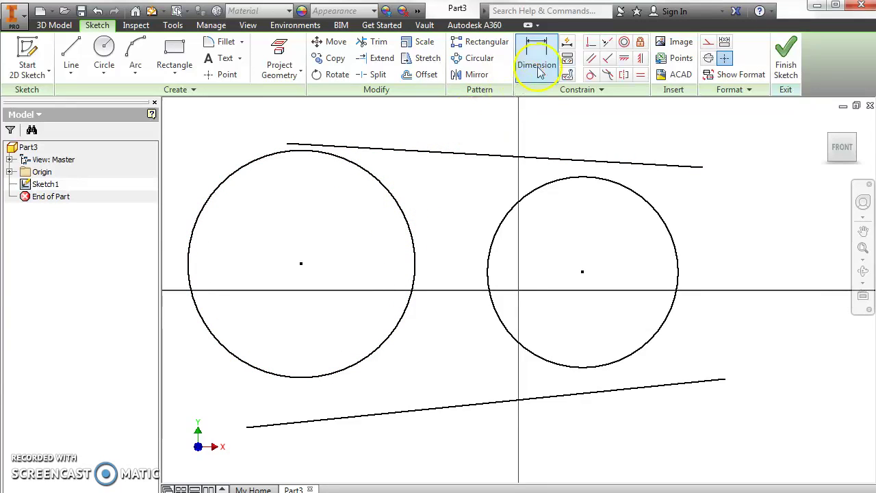
pyautogui.click(591, 76)
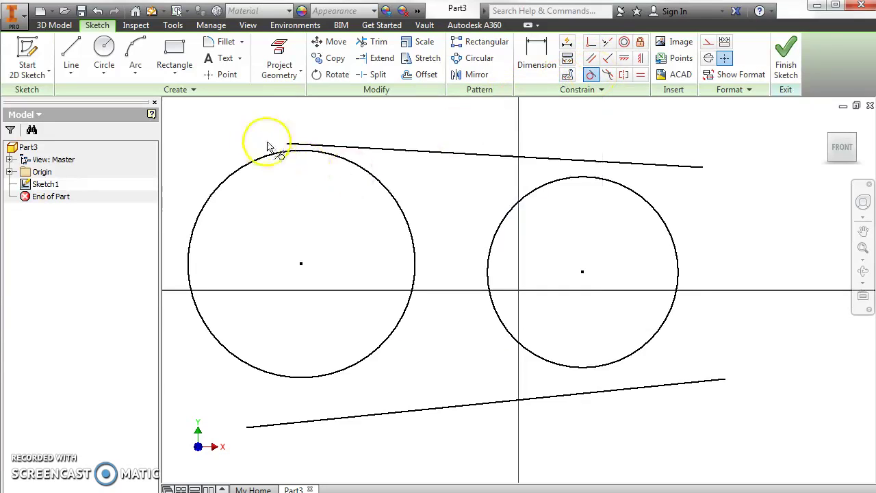
pyautogui.click(362, 152)
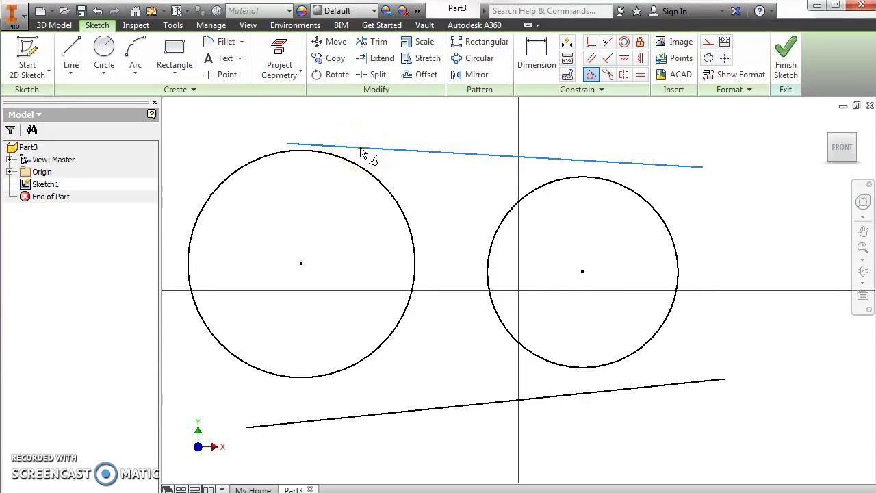
pyautogui.click(351, 167)
pyautogui.click(579, 163)
pyautogui.click(581, 178)
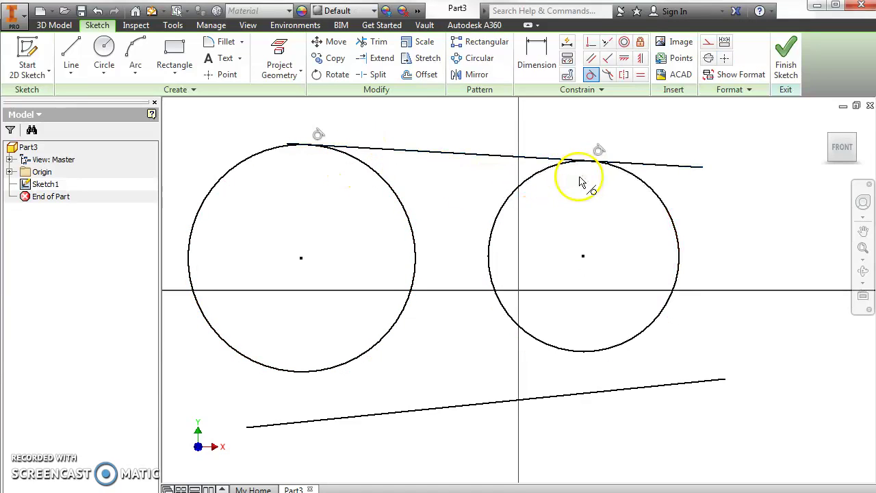
# Step: Apply tangent constraints between the lower line and both circles, starting with the right circle
pyautogui.click(597, 351)
pyautogui.click(610, 397)
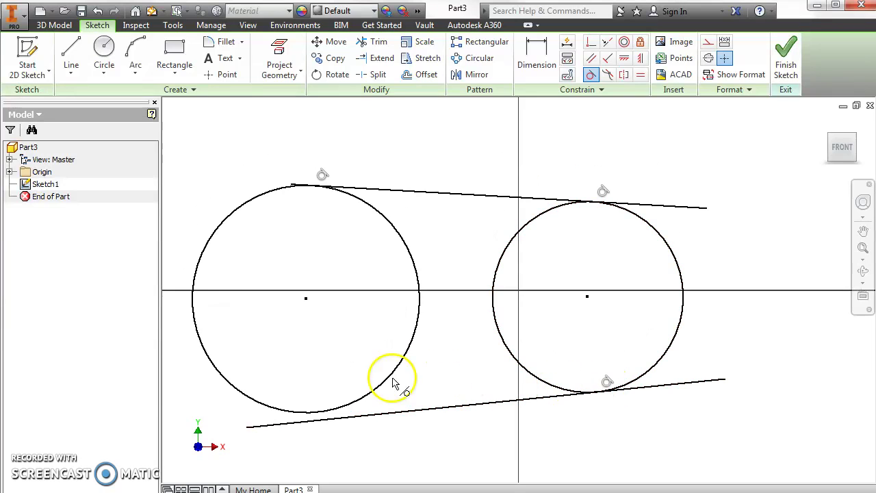
pyautogui.click(332, 413)
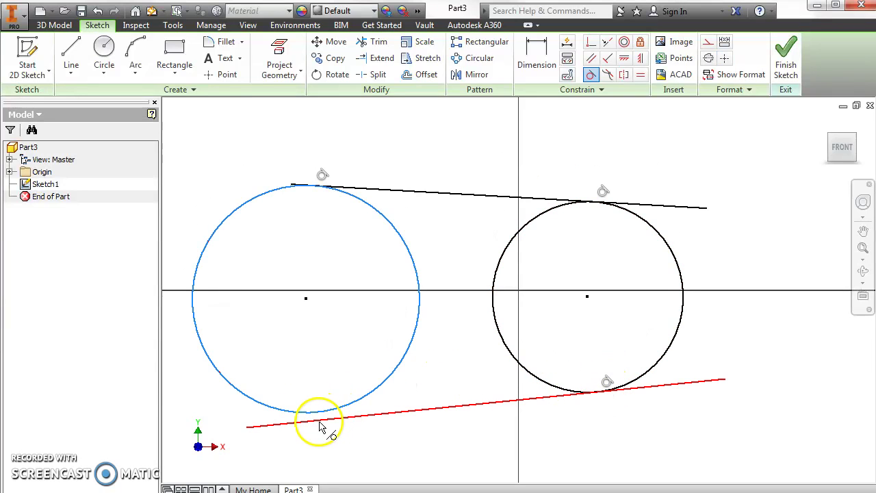
pyautogui.click(318, 426)
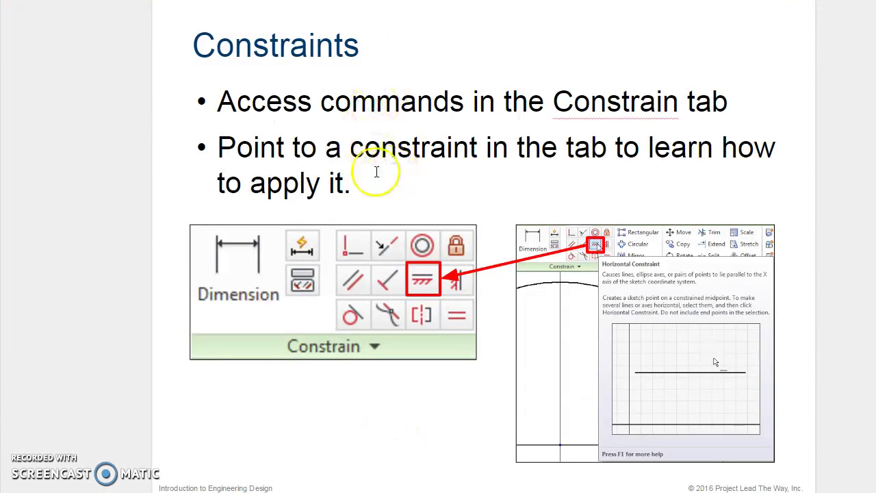
pyautogui.click(336, 207)
pyautogui.press('pagedown')
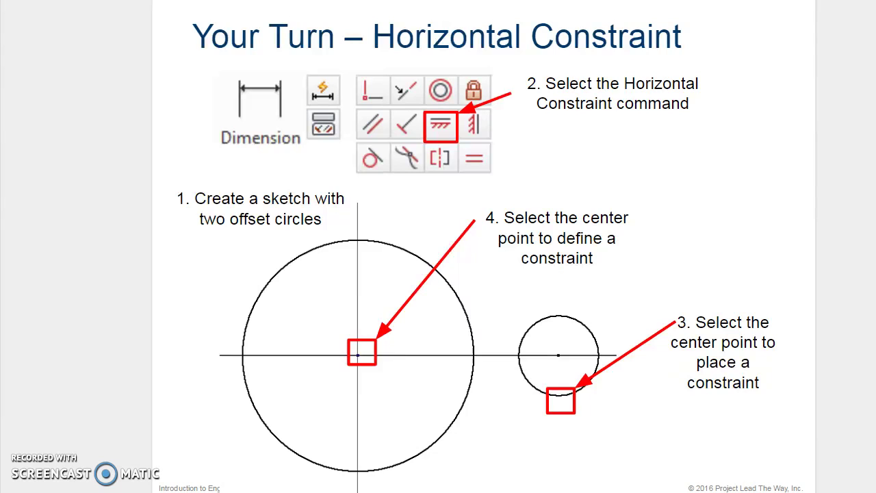
pyautogui.press('pagedown')
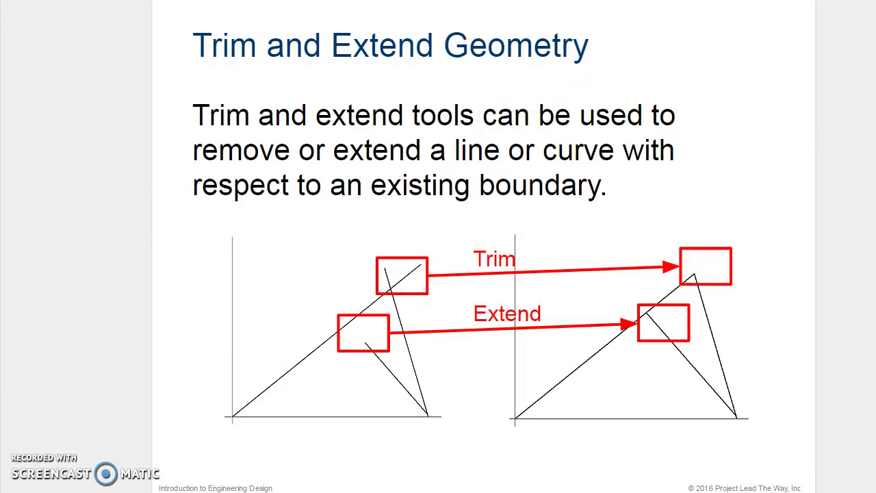
# Step: Switch to Inventor, shorten both lines so they end before the right circle, and lengthen the upper line past the left circle
pyautogui.hotkey('alt', 'Tab')
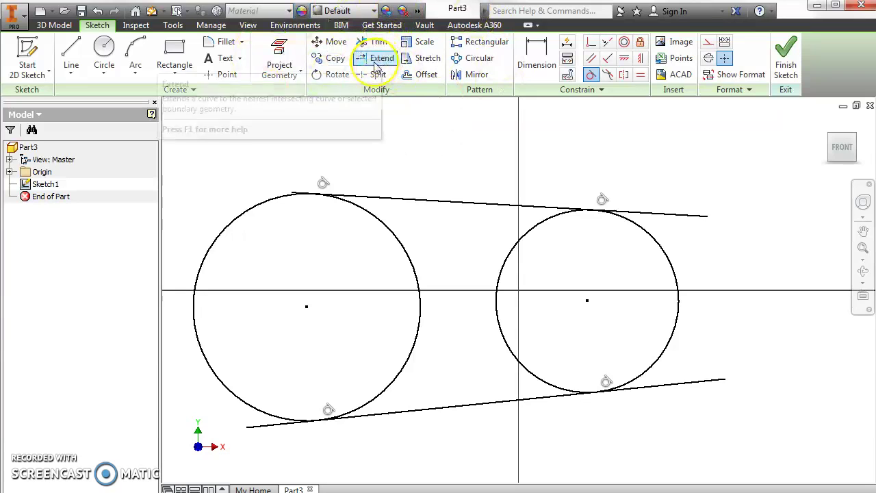
pyautogui.press('Escape')
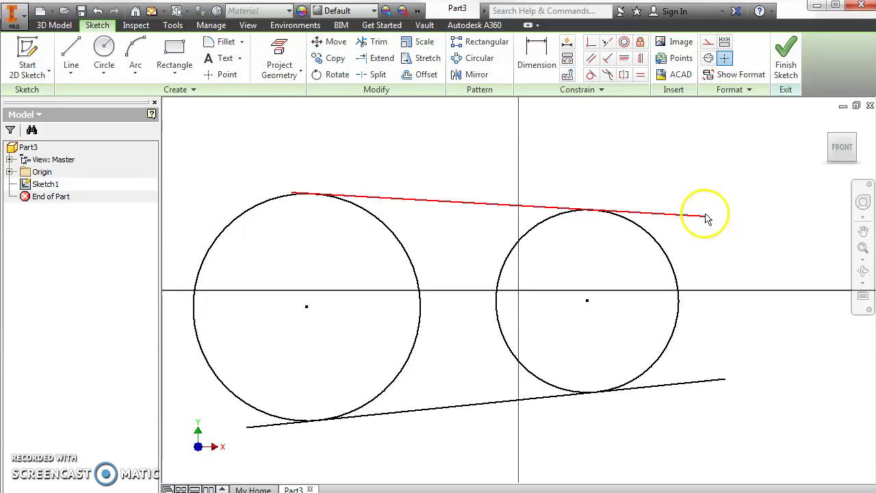
pyautogui.moveTo(707, 219); pyautogui.dragTo(483, 212)
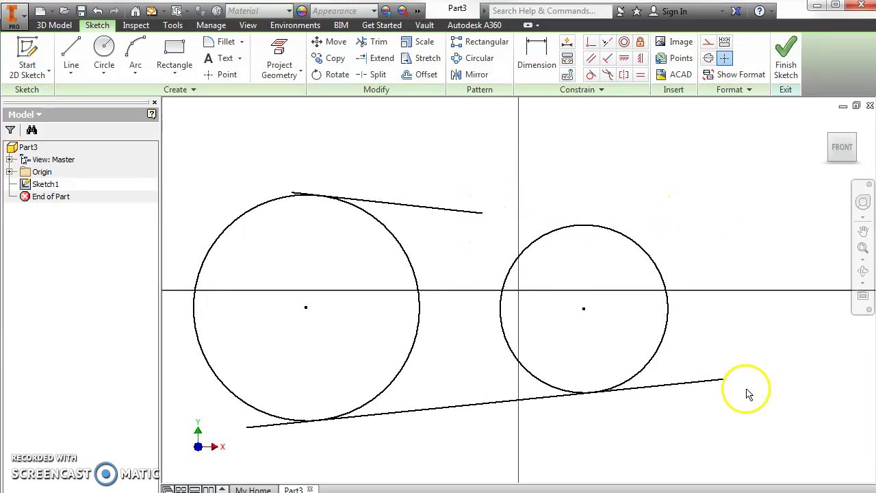
pyautogui.moveTo(533, 398); pyautogui.dragTo(489, 400)
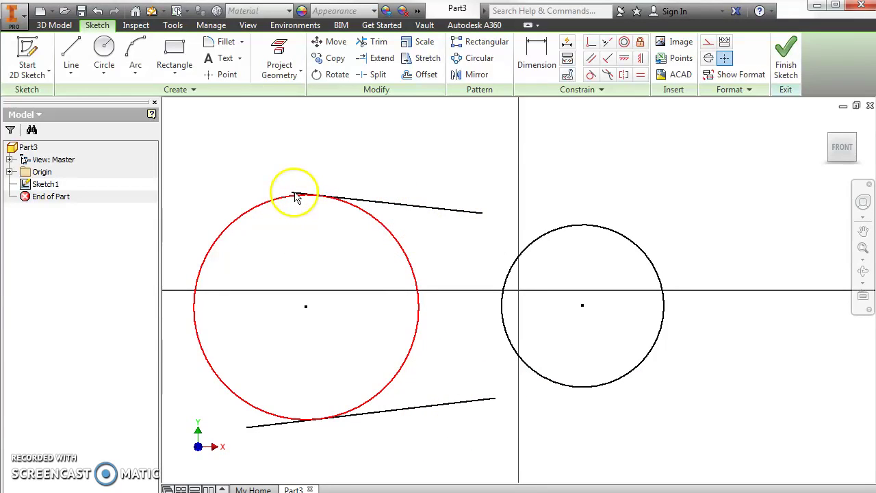
pyautogui.moveTo(294, 196); pyautogui.dragTo(225, 180)
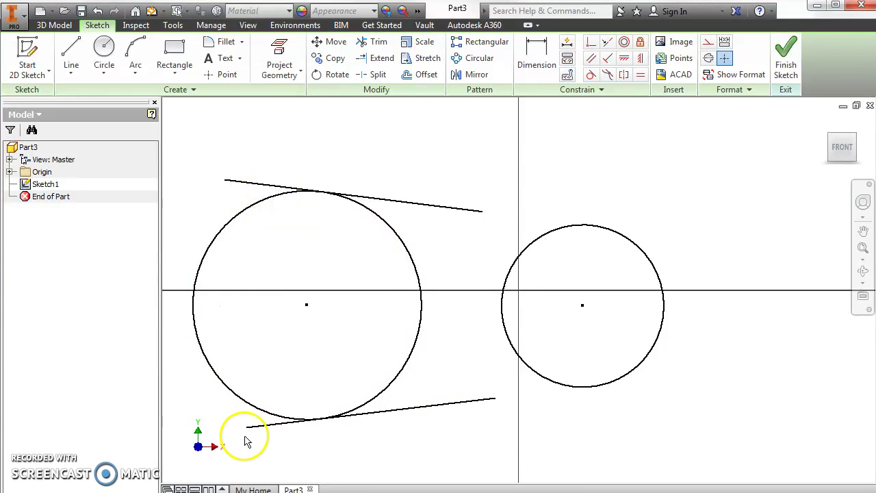
# Step: Extend the right ends of the upper and lower lines to meet the right circle
pyautogui.click(383, 60)
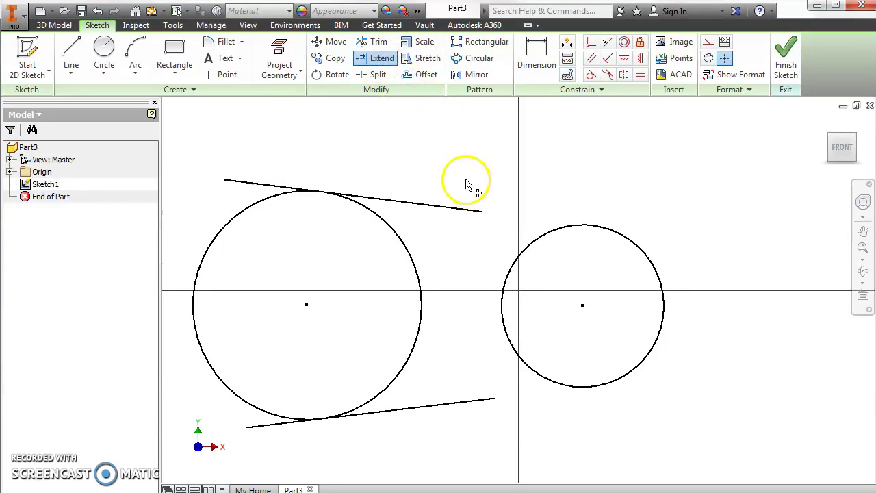
pyautogui.click(467, 214)
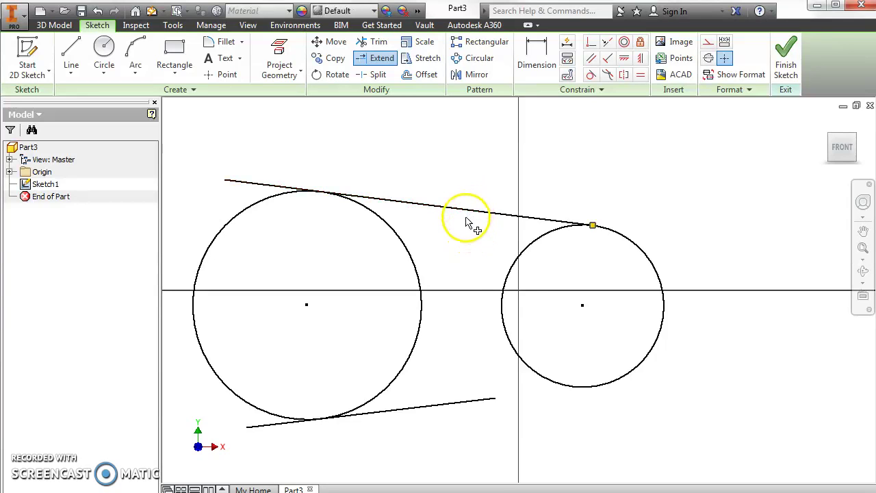
pyautogui.click(446, 409)
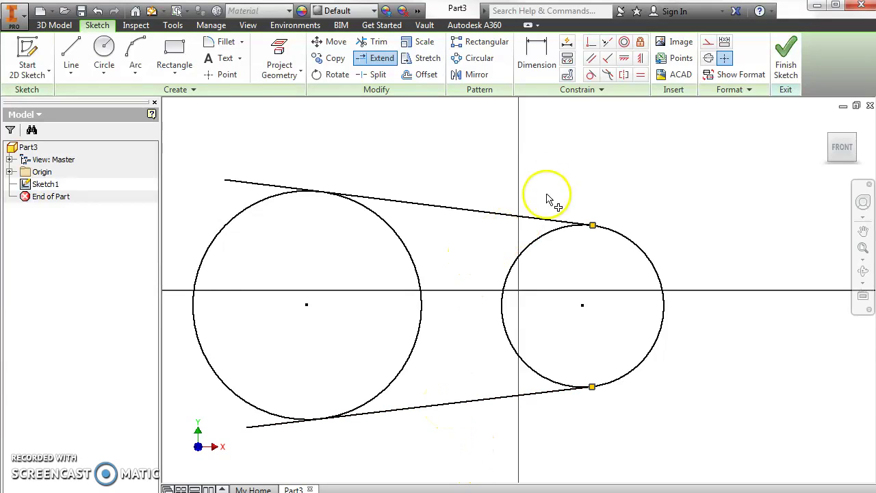
# Step: Trim both line overhangs beyond the left circle and the inner arcs of both circles, leaving one closed outline
pyautogui.click(370, 43)
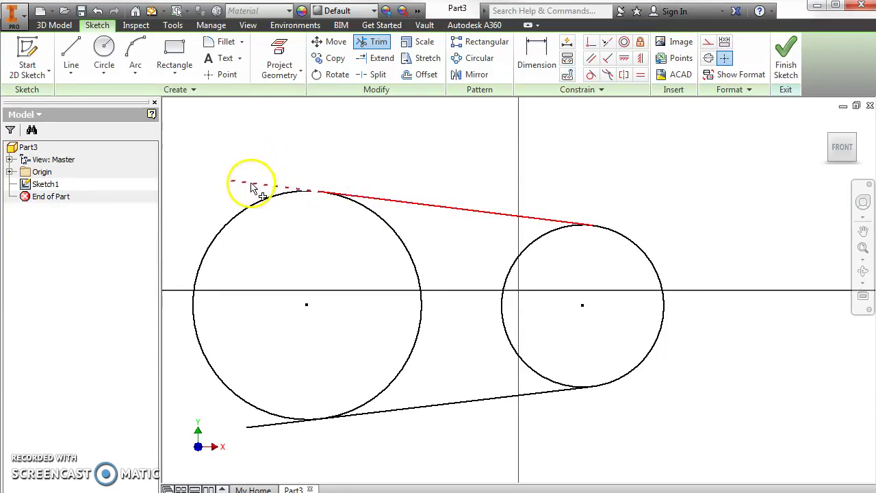
pyautogui.click(264, 424)
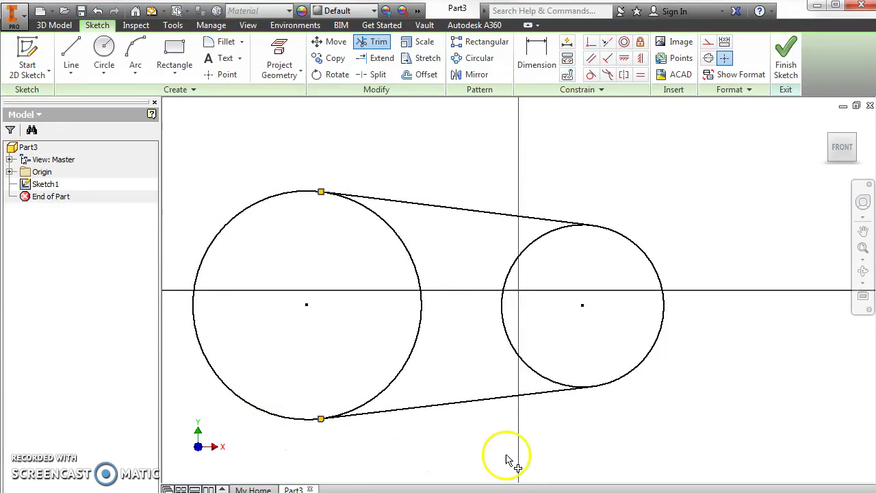
pyautogui.click(408, 251)
pyautogui.click(513, 269)
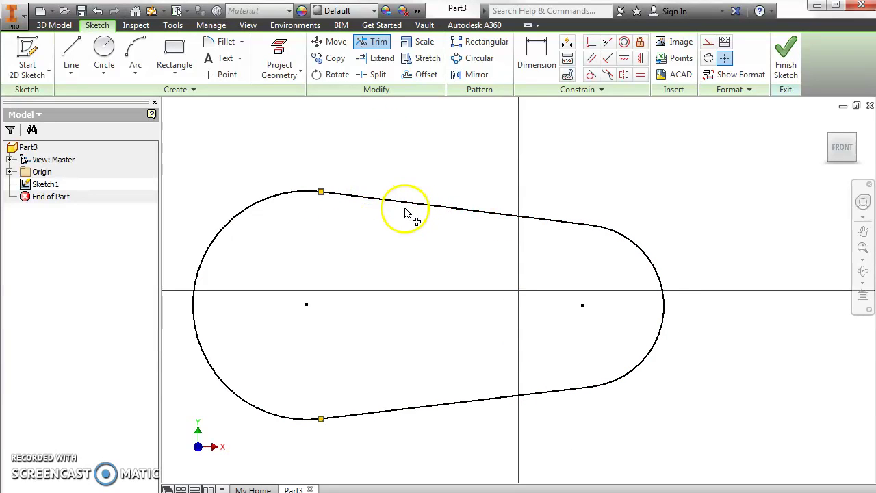
pyautogui.press('Escape')
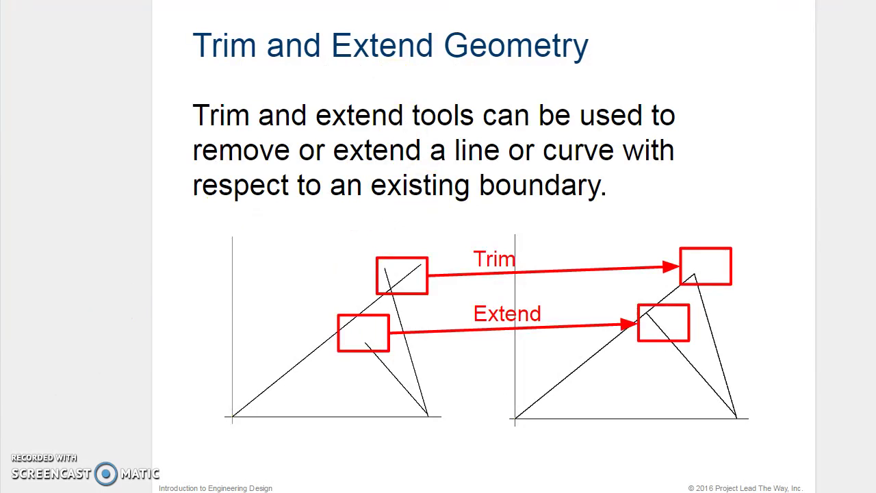
pyautogui.press('Right')
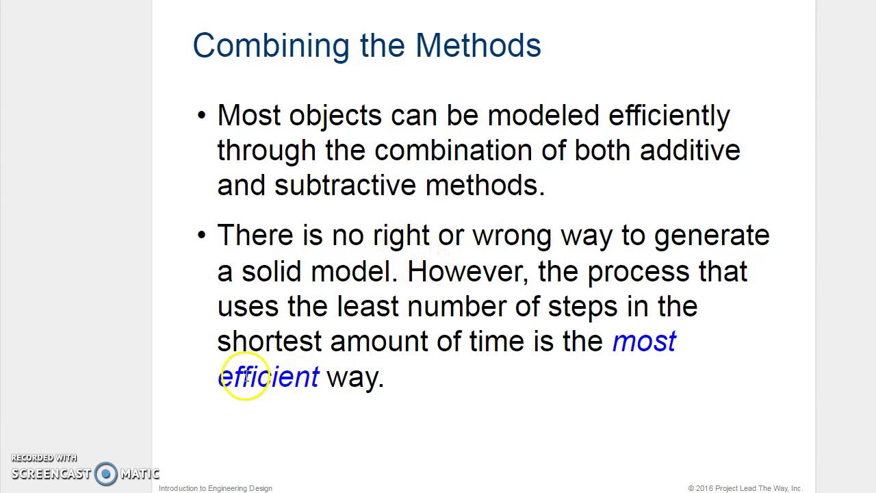
pyautogui.press('Right')
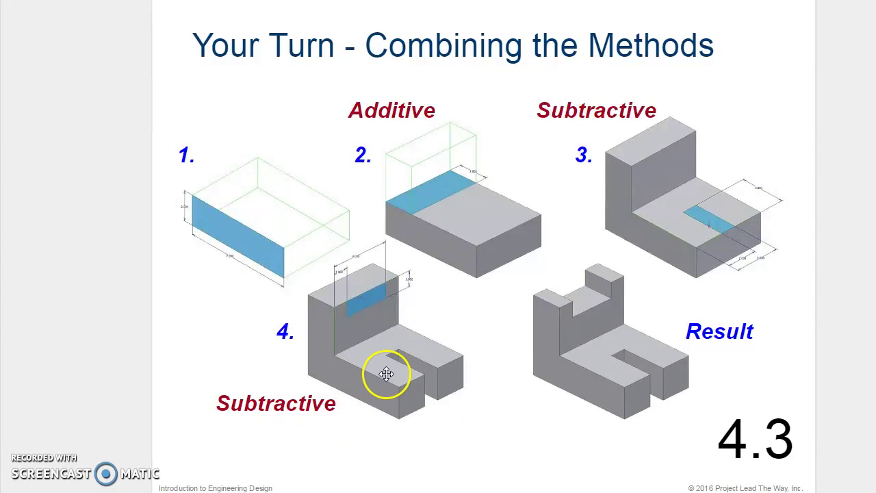